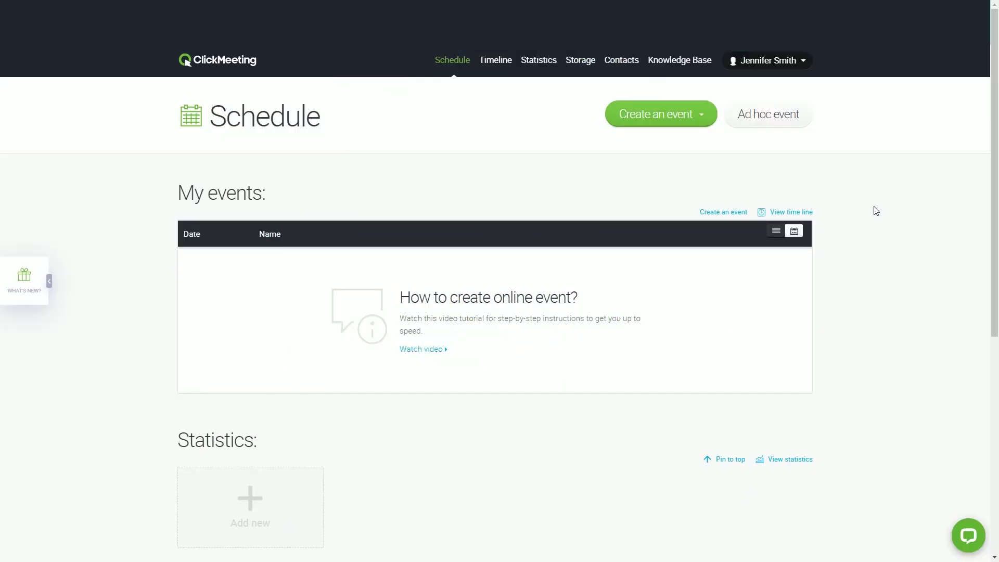
Open Appearance Settings from the account menu.
{"action": "left_click", "coordinate": [804, 61]}
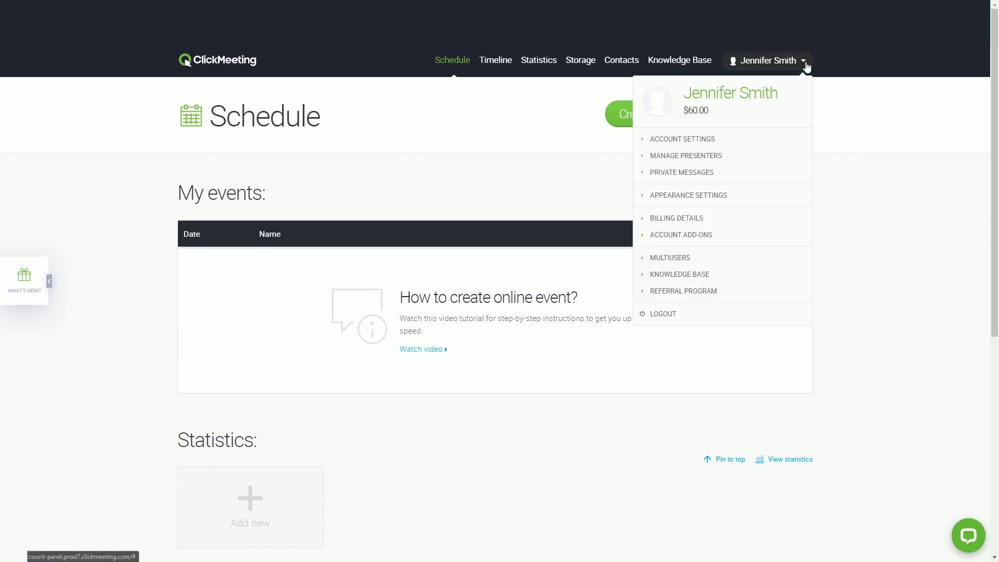
{"action": "left_click", "coordinate": [738, 205]}
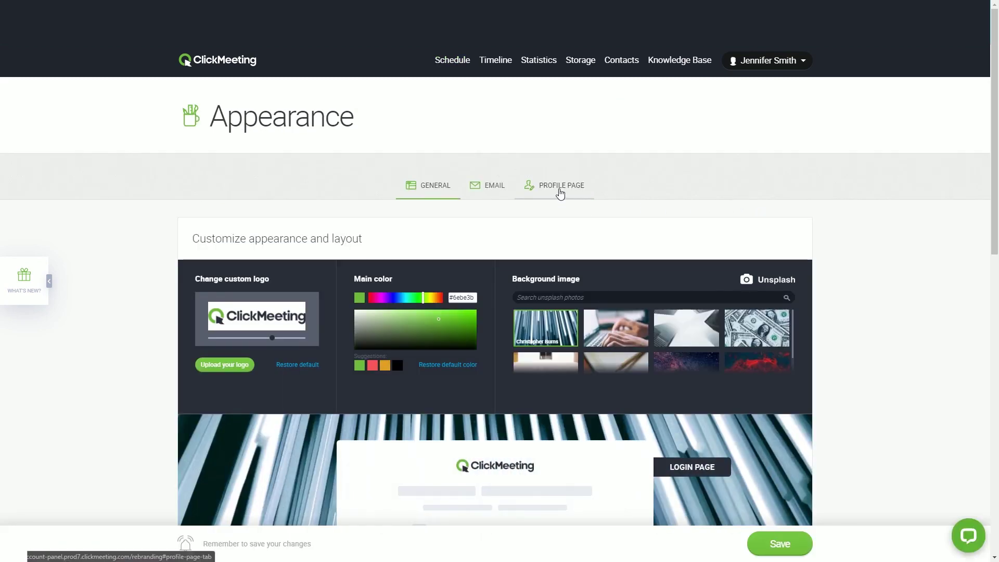
On the Profile Page, set host info to show street, region, post code and city.
{"action": "left_click", "coordinate": [560, 188]}
{"action": "scroll", "coordinate": [559, 194], "scroll_direction": "down", "scroll_amount": 2}
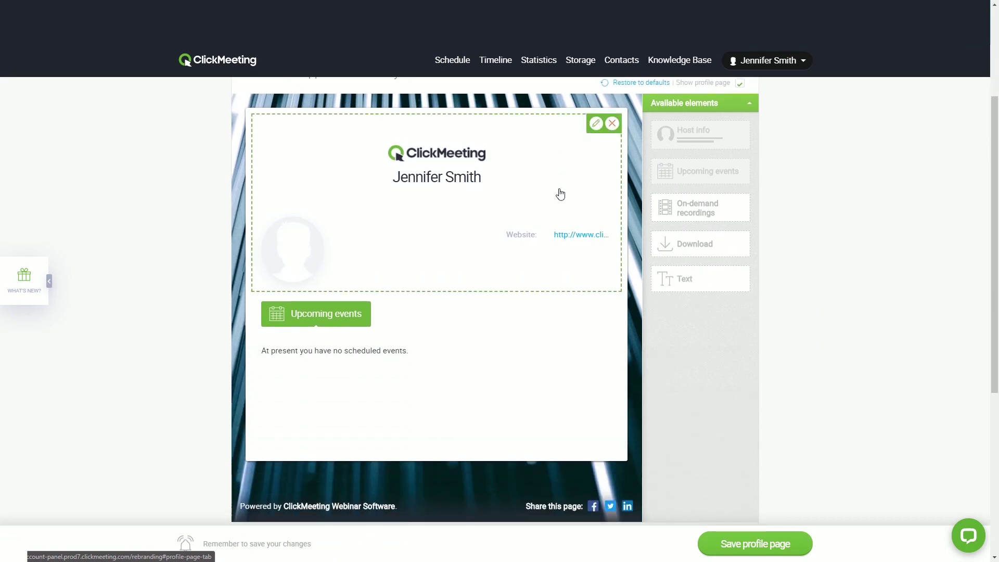
{"action": "left_click", "coordinate": [596, 125]}
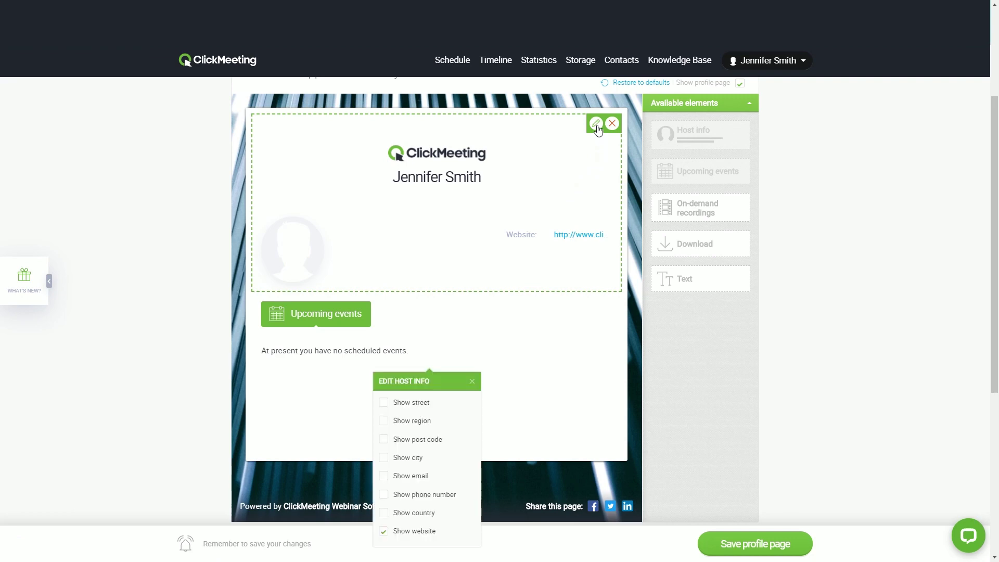
{"action": "left_click", "coordinate": [383, 403]}
{"action": "left_click", "coordinate": [383, 421]}
{"action": "left_click", "coordinate": [384, 440]}
{"action": "left_click", "coordinate": [384, 458]}
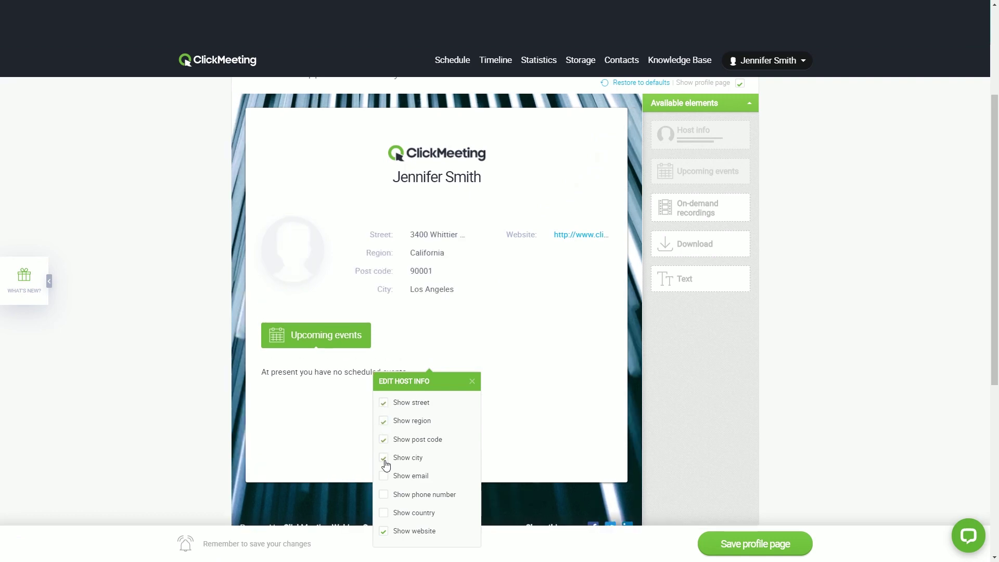
{"action": "left_click", "coordinate": [471, 380]}
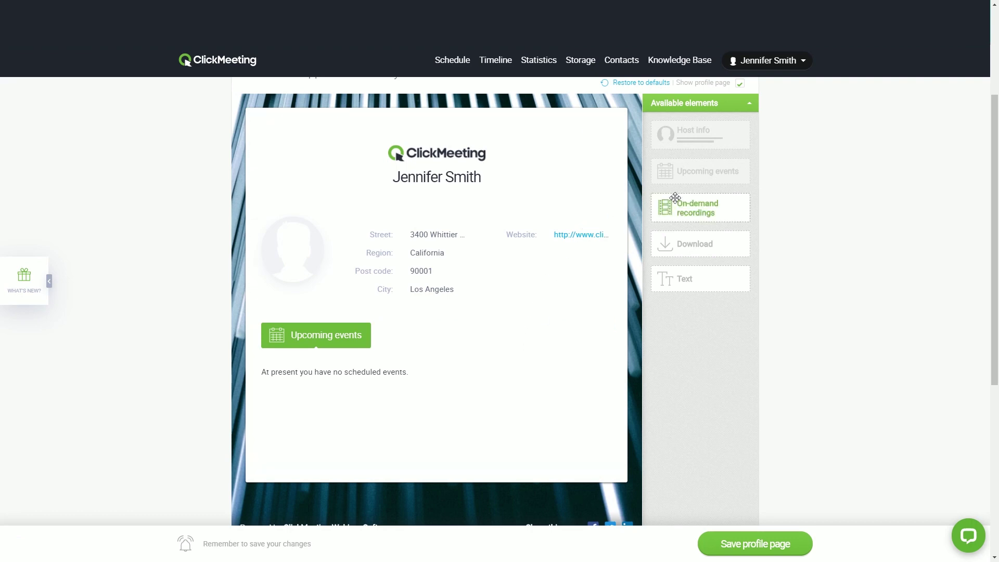
Add On-demand recordings and a Download block offering presentation.pdf to the page.
{"action": "left_click_drag", "start_coordinate": [683, 204], "coordinate": [542, 327]}
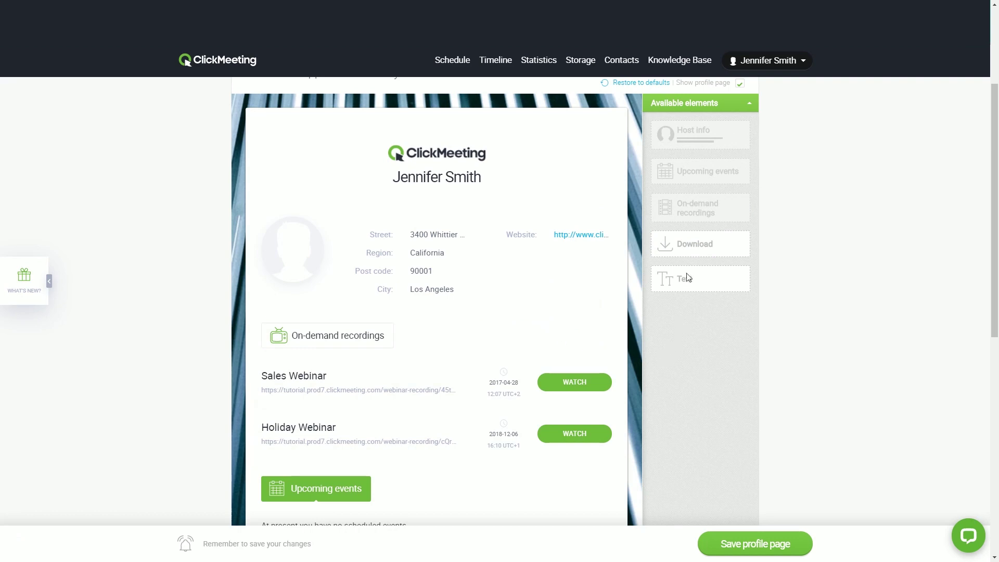
{"action": "left_click_drag", "start_coordinate": [679, 245], "coordinate": [576, 329]}
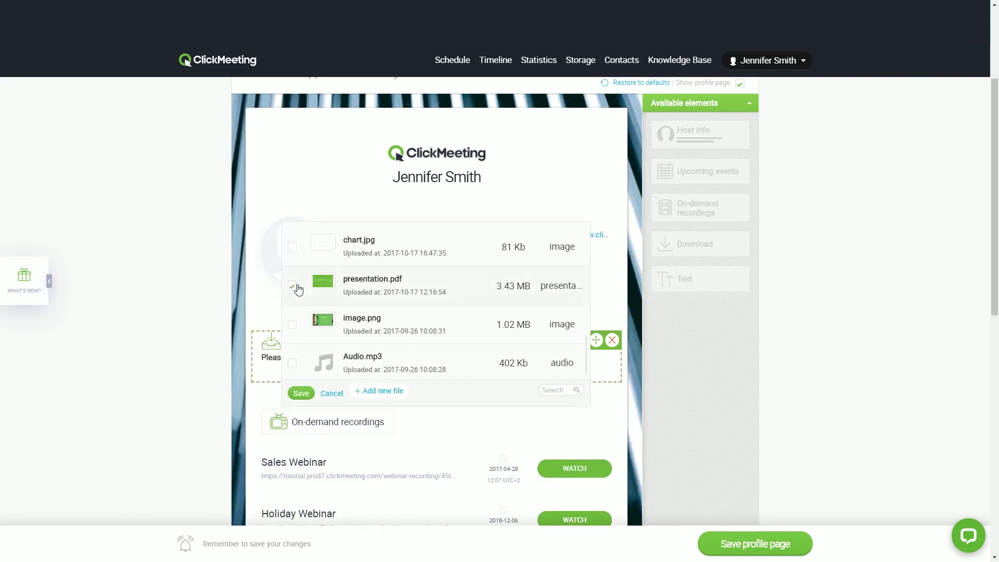
{"action": "left_click", "coordinate": [300, 393]}
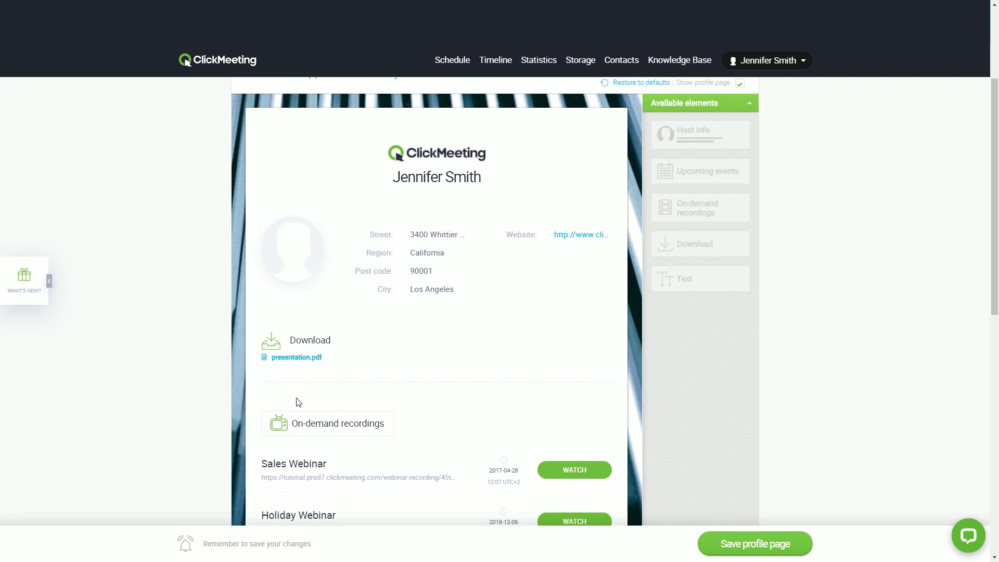
Save the profile page and move to the General appearance settings.
{"action": "left_click", "coordinate": [734, 543]}
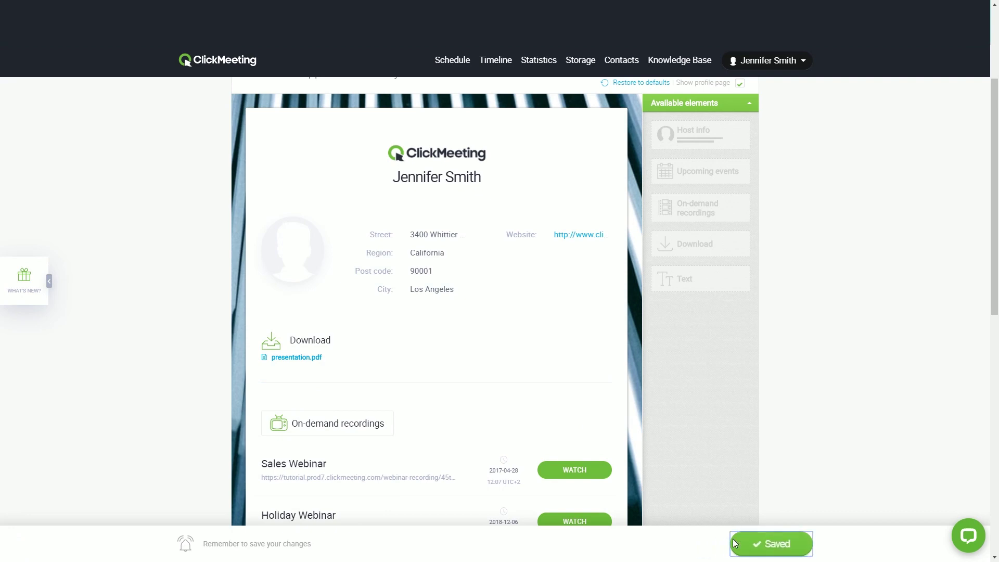
{"action": "scroll", "coordinate": [733, 544], "scroll_direction": "up", "scroll_amount": 3}
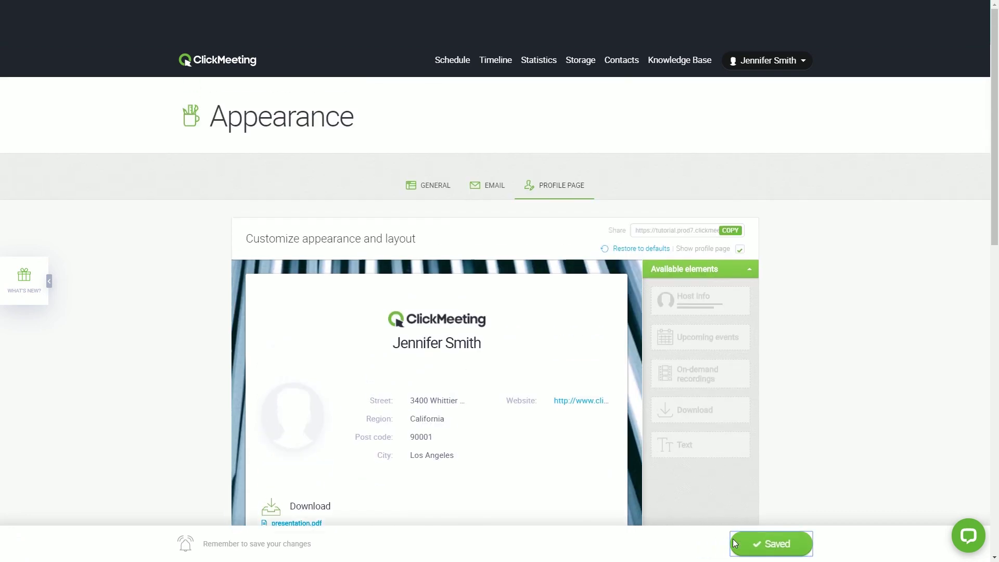
{"action": "left_click", "coordinate": [436, 187]}
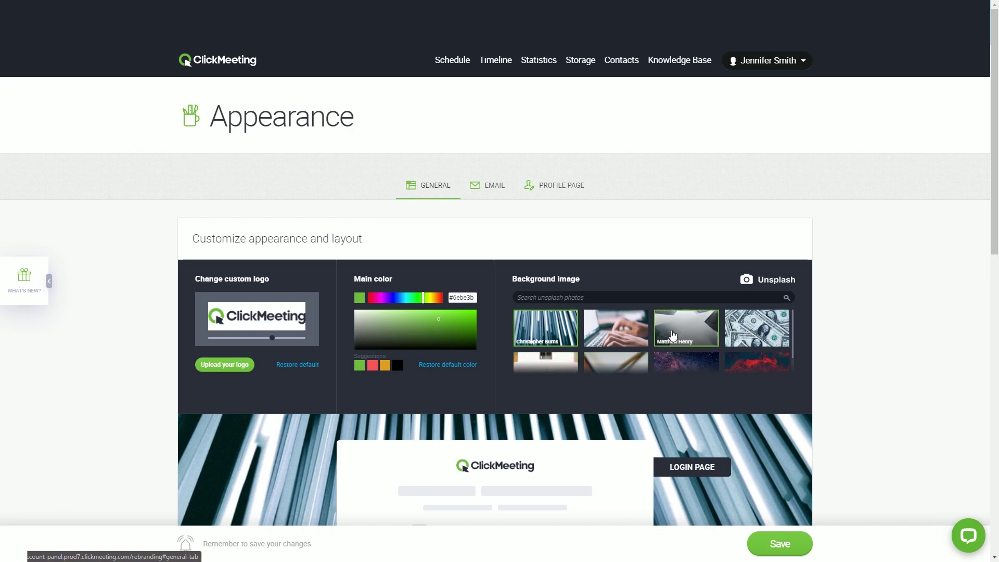
Set the building Unsplash photo as background, save it, and return to the Schedule.
{"action": "left_click", "coordinate": [671, 336]}
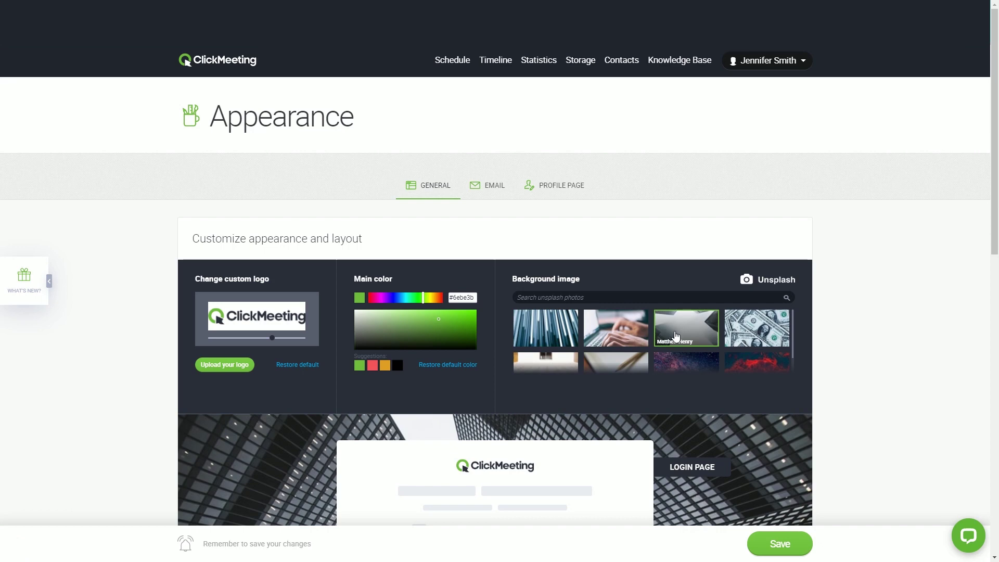
{"action": "left_click", "coordinate": [766, 544]}
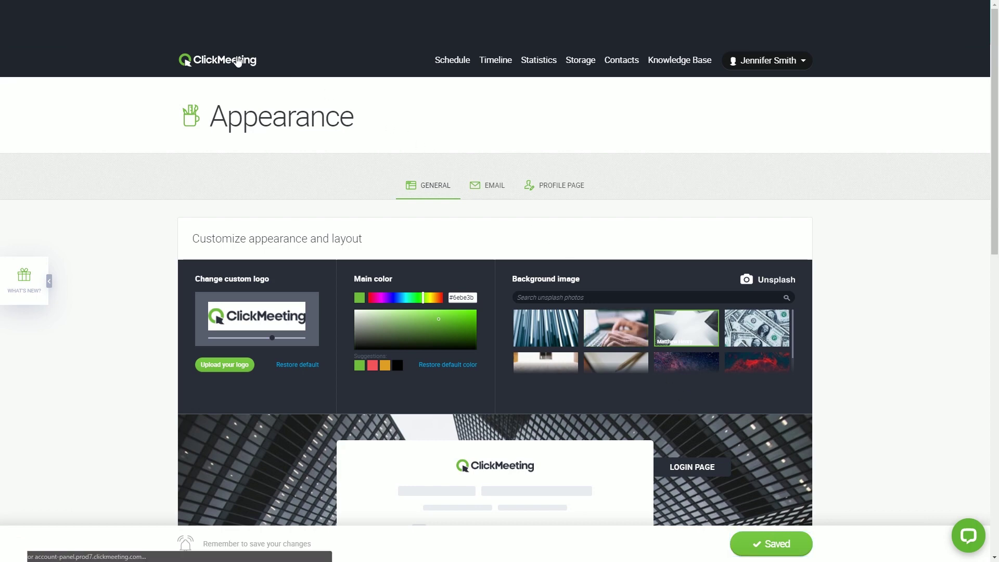
{"action": "left_click", "coordinate": [237, 61]}
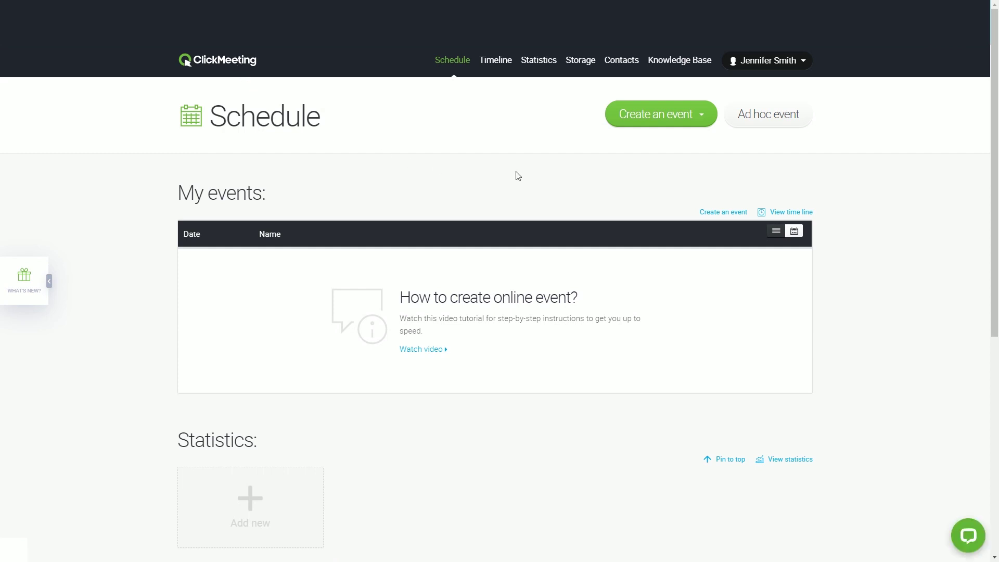
Start scheduling a new event and expand its automation actions.
{"action": "left_click", "coordinate": [663, 116]}
{"action": "left_click", "coordinate": [592, 282]}
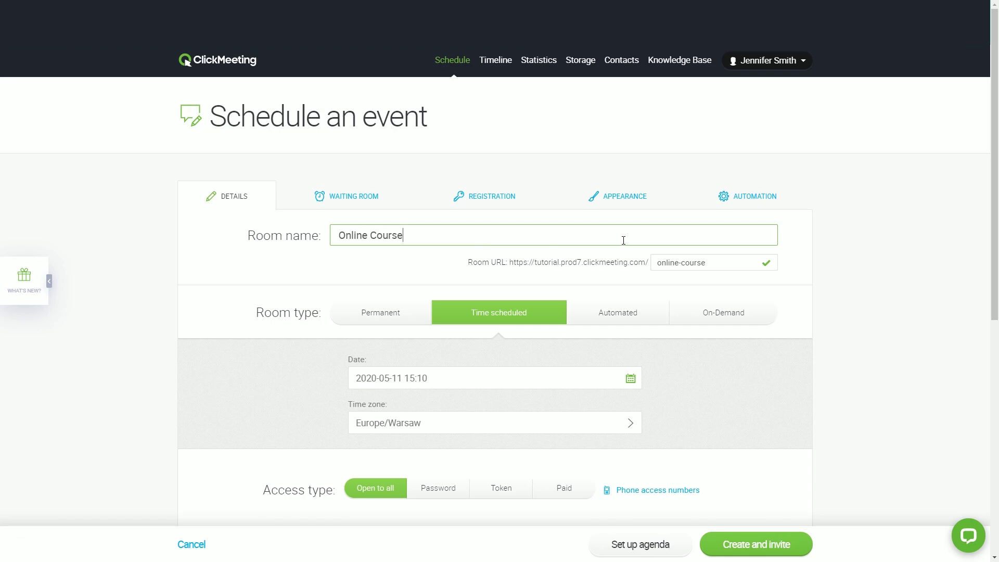
{"action": "left_click", "coordinate": [754, 196]}
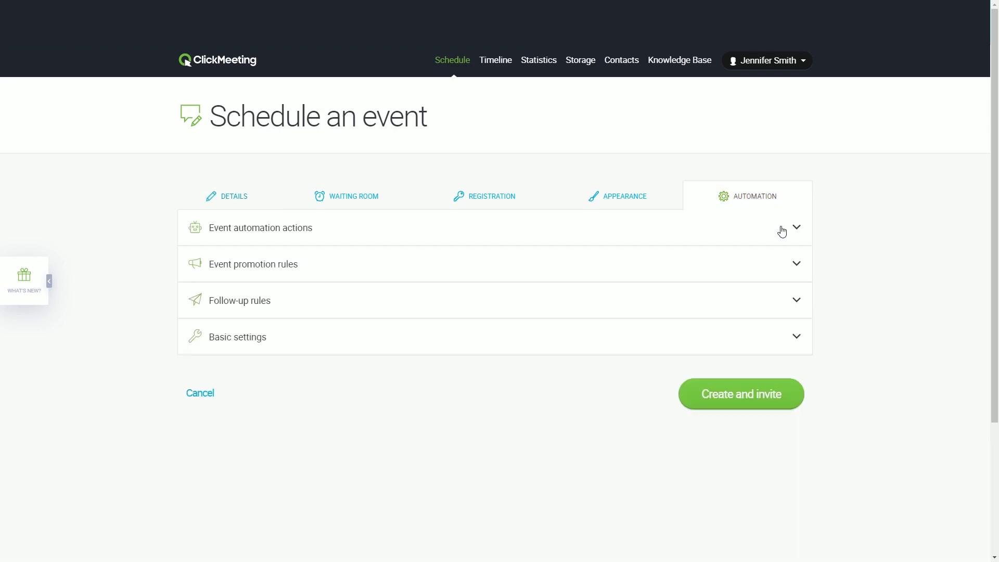
{"action": "left_click", "coordinate": [783, 232]}
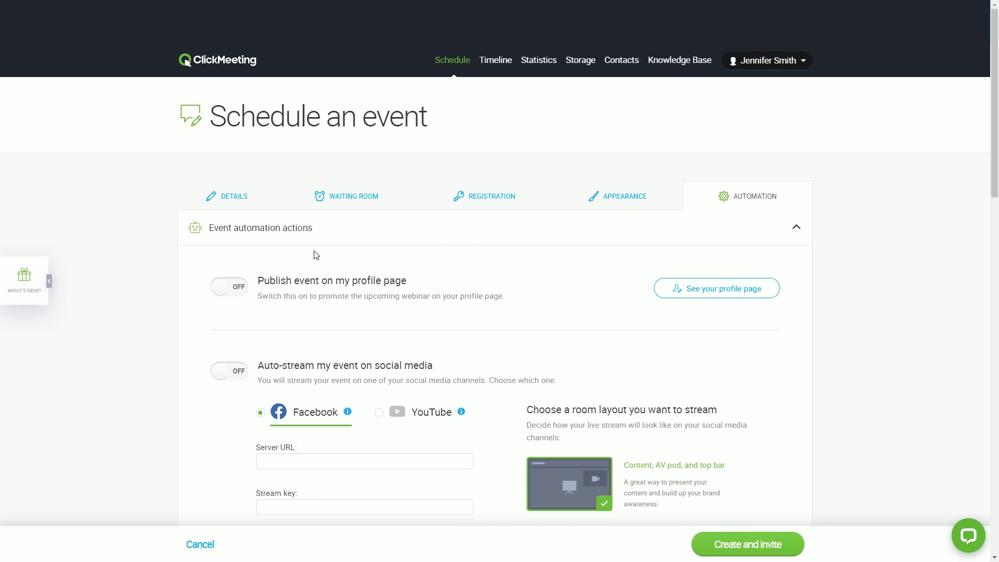
Publish the event and its recording on the profile page.
{"action": "left_click", "coordinate": [231, 292]}
{"action": "scroll", "coordinate": [231, 292], "scroll_direction": "down", "scroll_amount": 1}
{"action": "scroll", "coordinate": [230, 289], "scroll_direction": "down", "scroll_amount": 5}
{"action": "scroll", "coordinate": [230, 290], "scroll_direction": "down", "scroll_amount": 1}
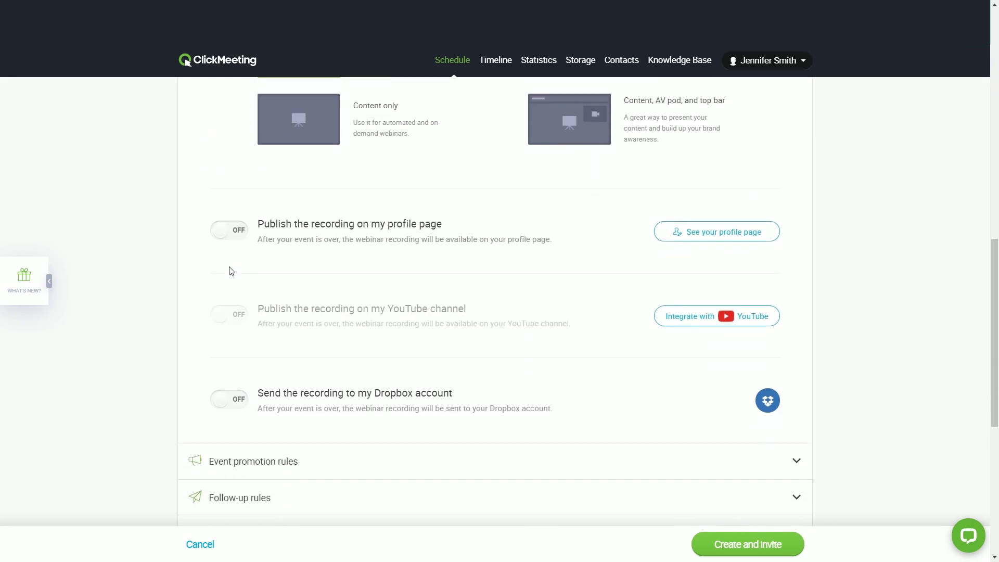
{"action": "left_click", "coordinate": [228, 242]}
Create the webinar with 'Create and invite', reaching the Well done! confirmation.
{"action": "left_click", "coordinate": [733, 543]}
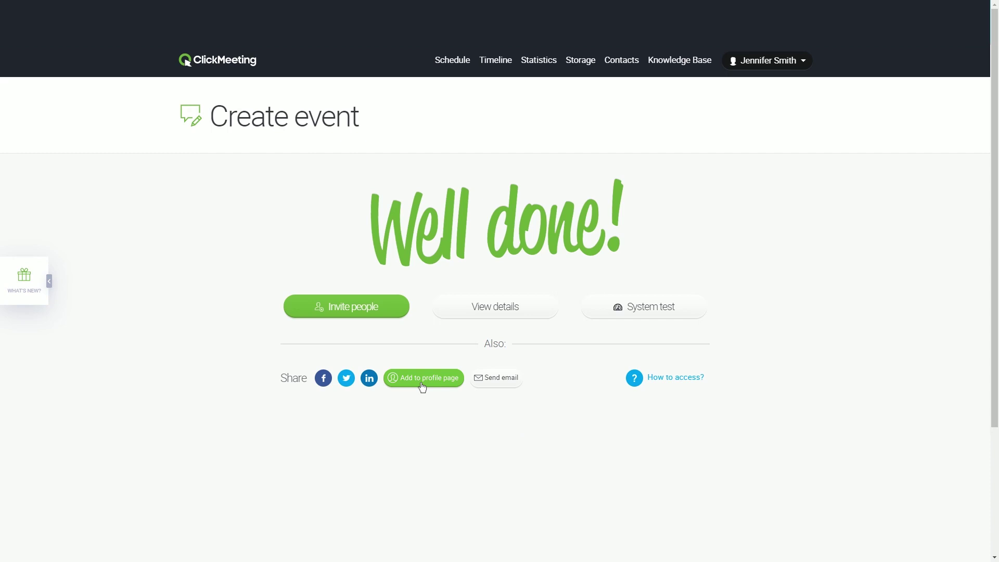
Return to the Schedule and load the profile address from the event link in a new browser tab.
{"action": "left_click", "coordinate": [218, 66]}
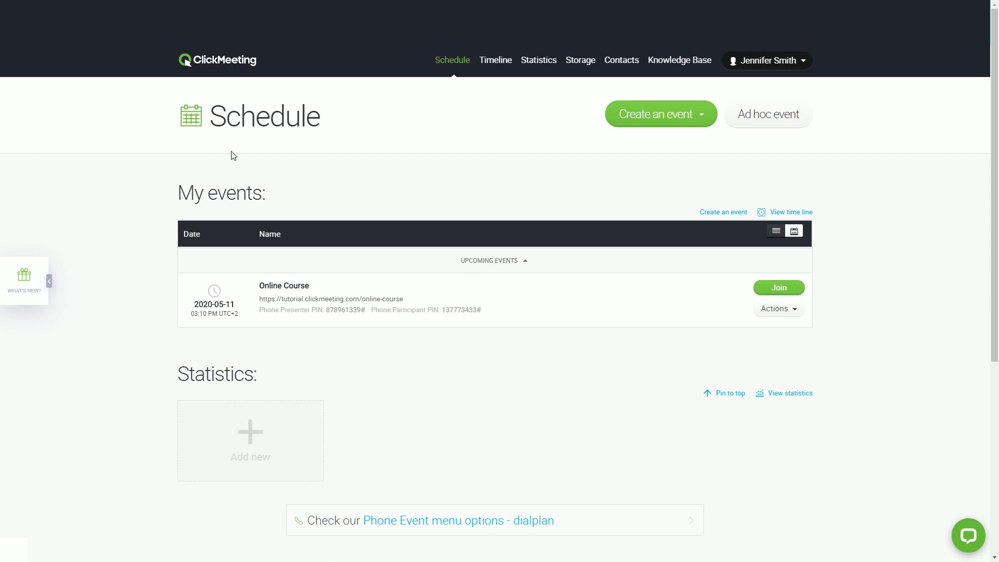
{"action": "left_click_drag", "start_coordinate": [259, 299], "coordinate": [358, 299]}
{"action": "key", "text": "ctrl+c"}
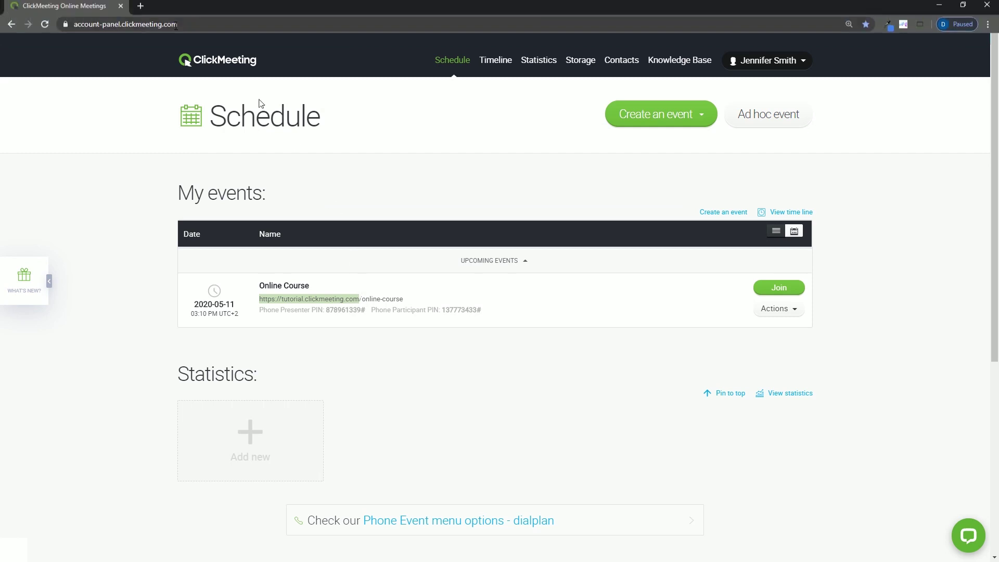
{"action": "key", "text": "ctrl+t"}
{"action": "key", "text": "ctrl+v"}
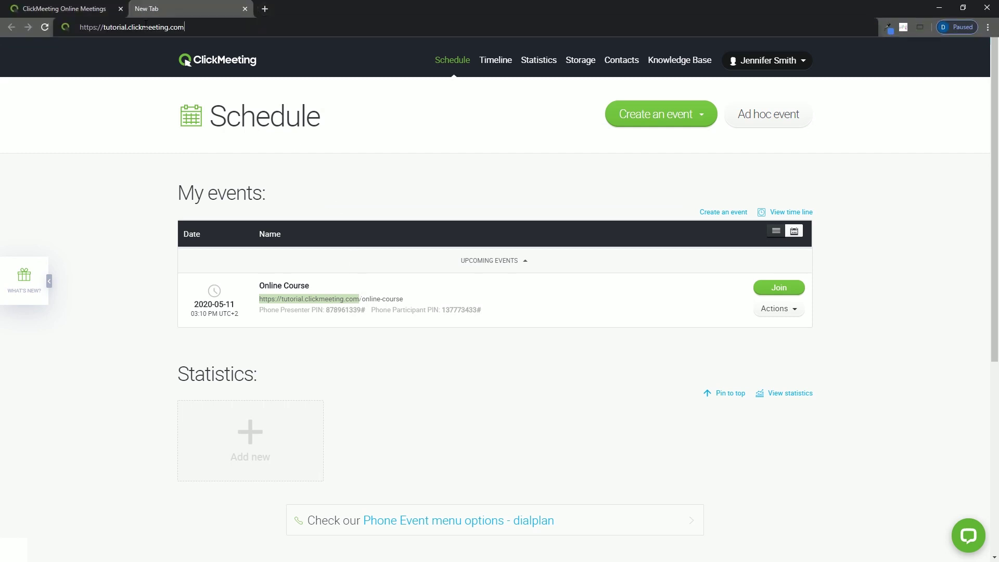
{"action": "key", "text": "Return"}
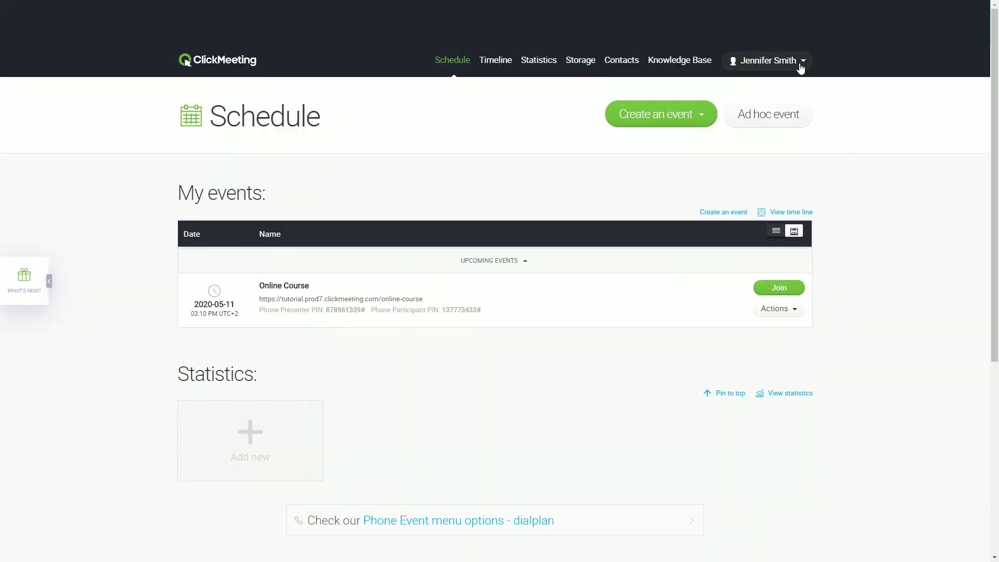
Open Account Settings and its Advanced room default settings.
{"action": "left_click", "coordinate": [801, 66]}
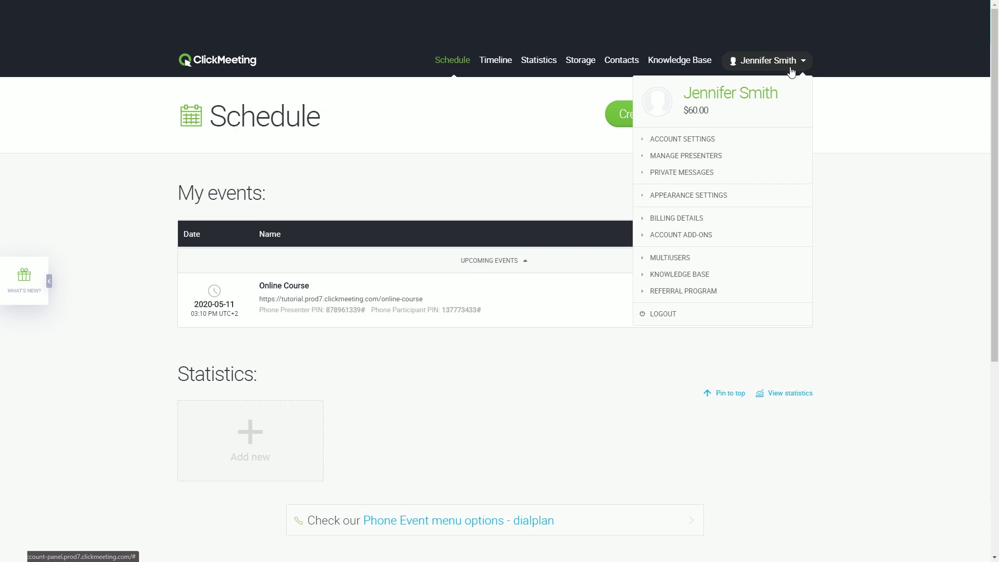
{"action": "left_click", "coordinate": [682, 139]}
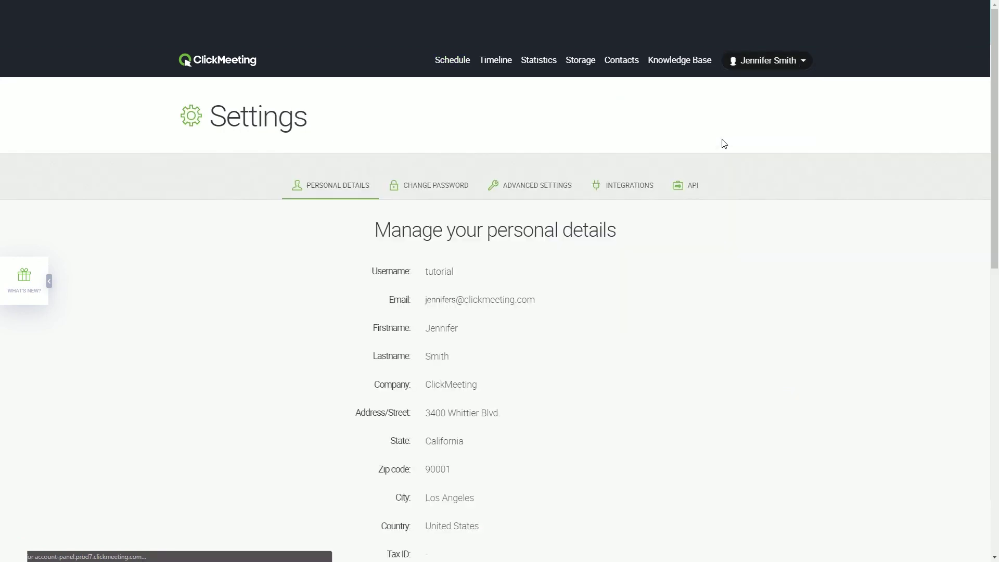
{"action": "left_click", "coordinate": [547, 187]}
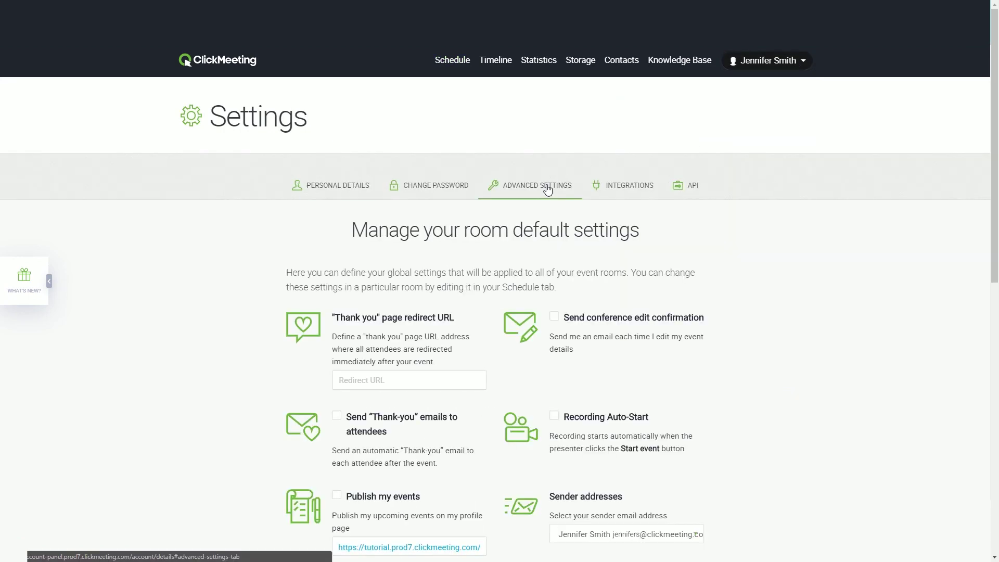
{"action": "scroll", "coordinate": [547, 189], "scroll_direction": "down", "scroll_amount": 5}
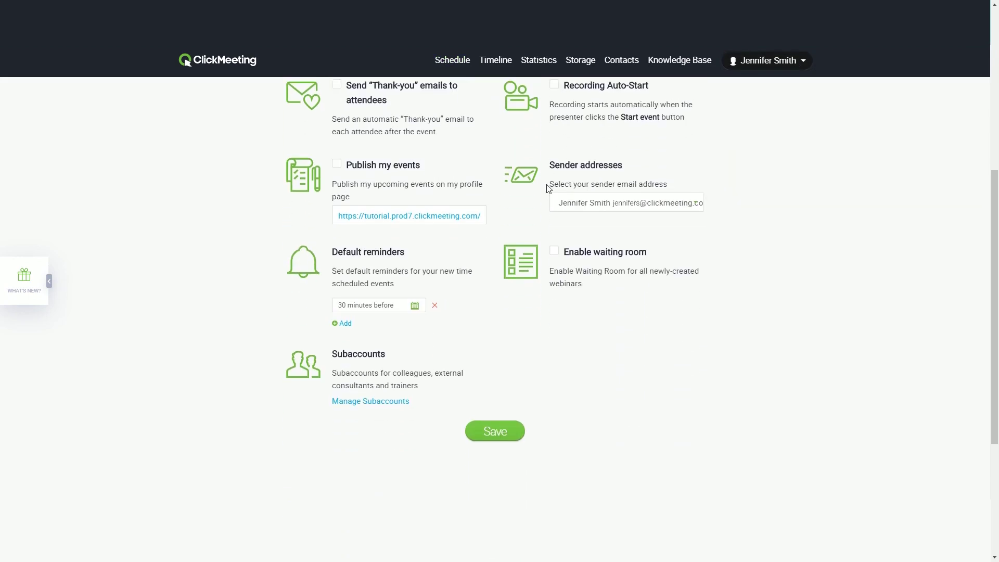
Enable publishing upcoming events on the profile page by default, save, and return to the Schedule.
{"action": "left_click", "coordinate": [338, 160]}
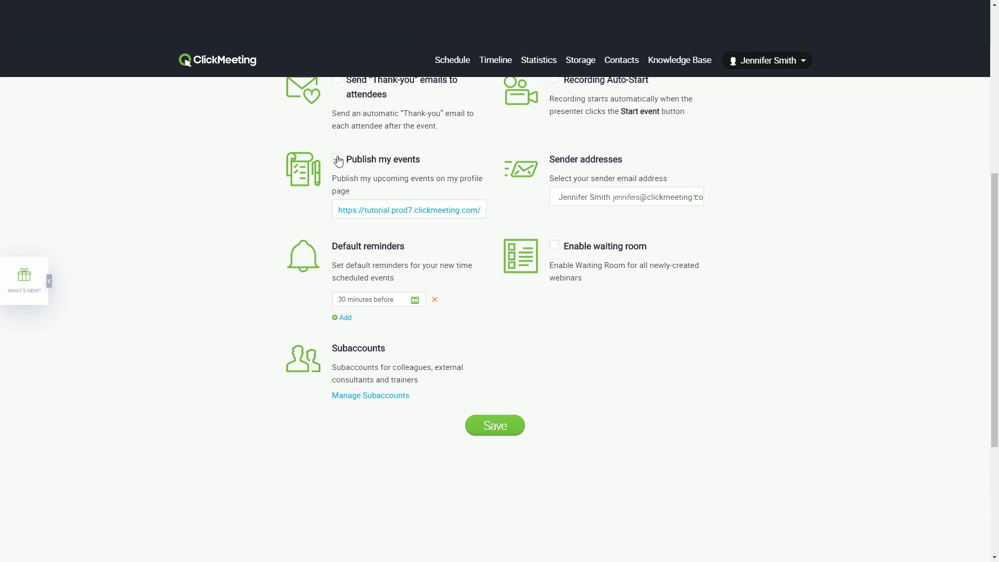
{"action": "left_click", "coordinate": [338, 161]}
{"action": "left_click", "coordinate": [496, 429]}
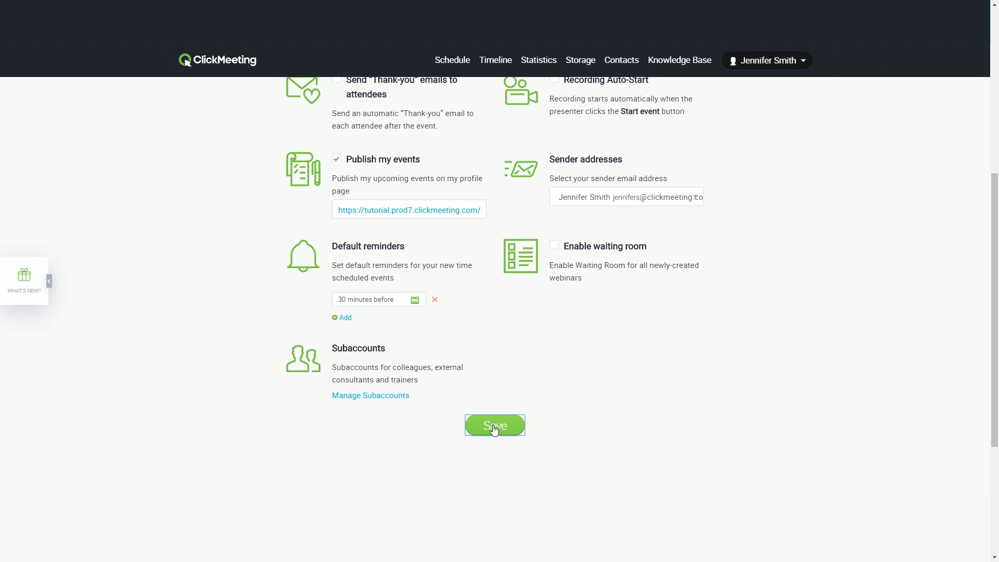
{"action": "left_click", "coordinate": [239, 69]}
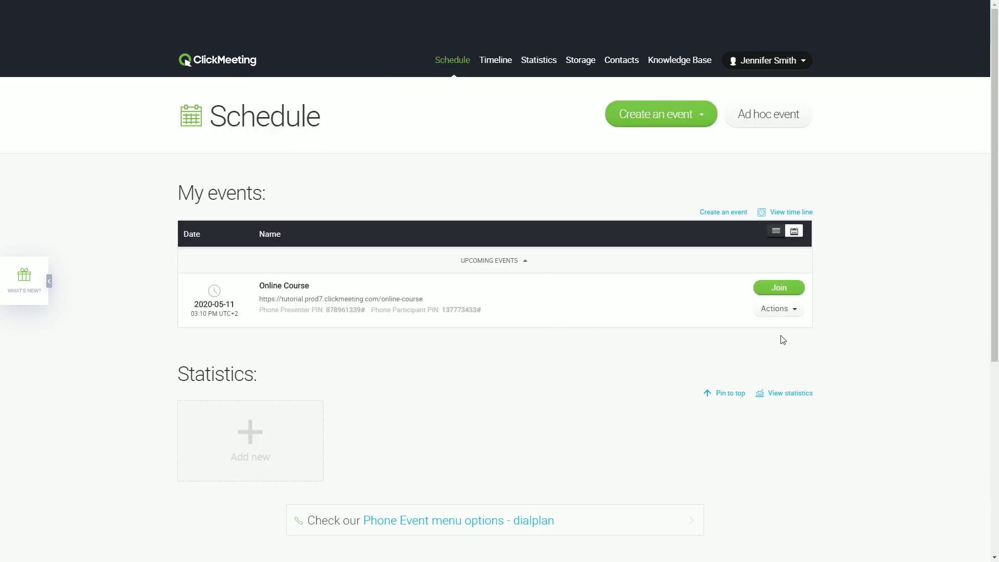
Switch off 'Publish event on my profile page' for Online Course and view the public profile page.
{"action": "left_click", "coordinate": [795, 316]}
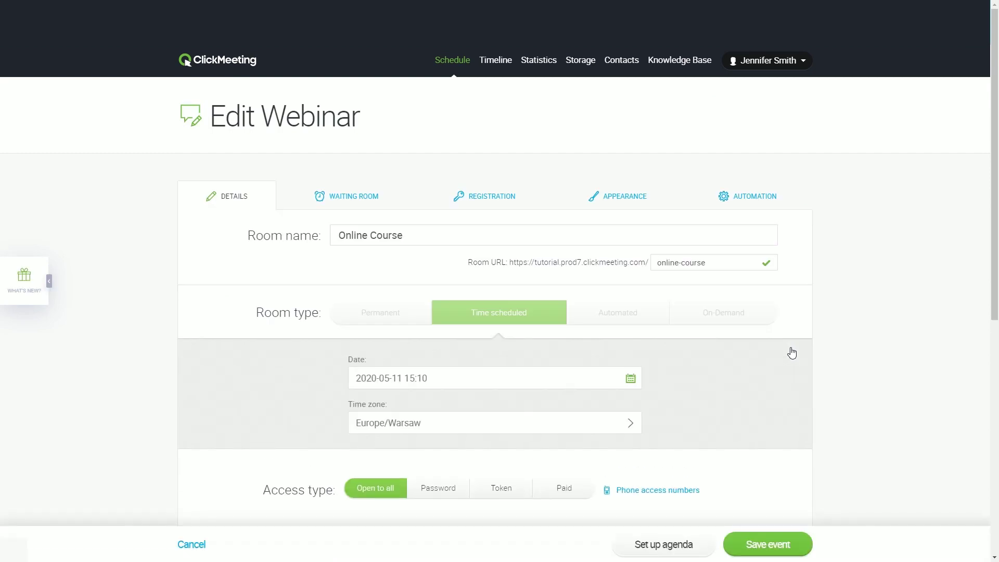
{"action": "left_click", "coordinate": [774, 208]}
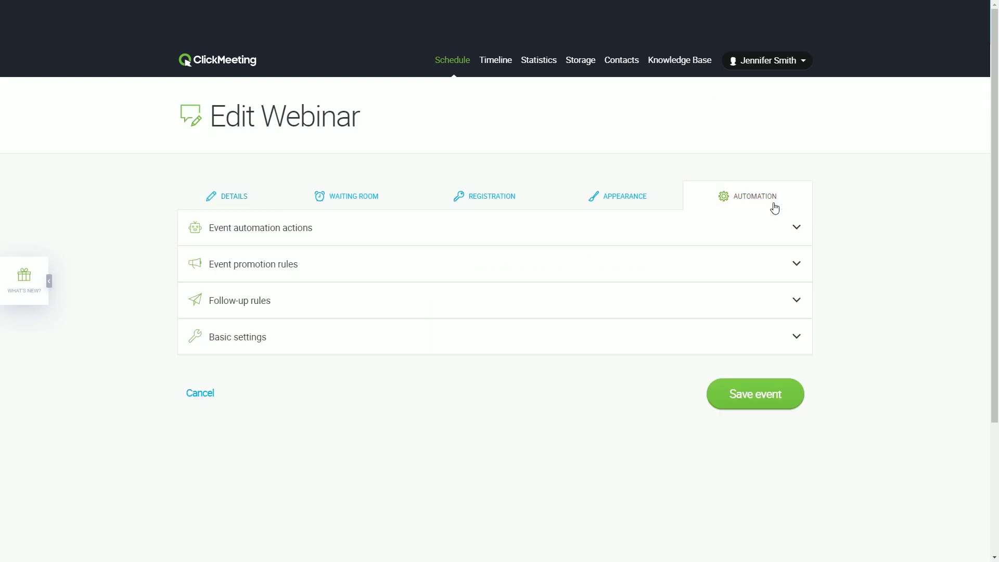
{"action": "left_click", "coordinate": [761, 234]}
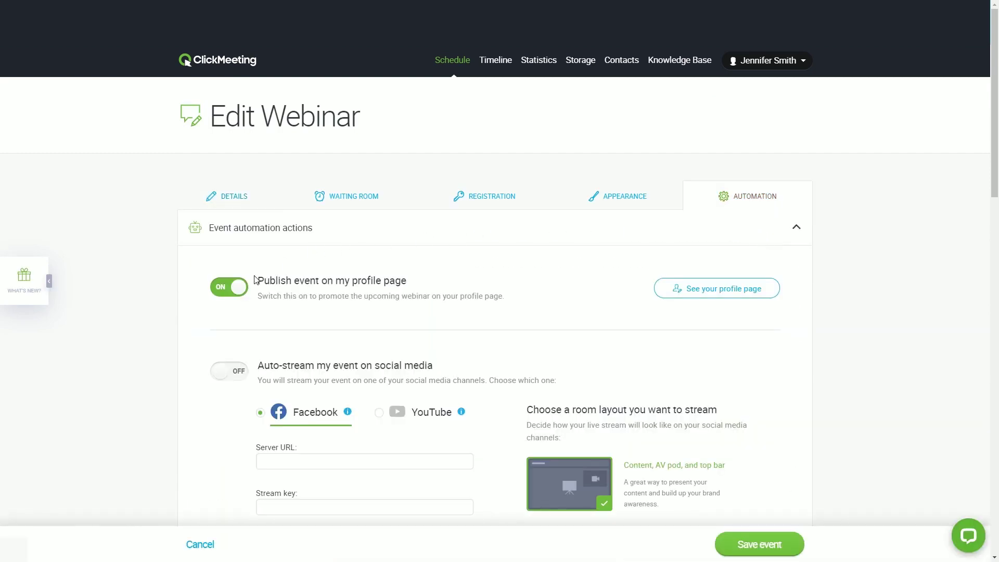
{"action": "left_click", "coordinate": [240, 287]}
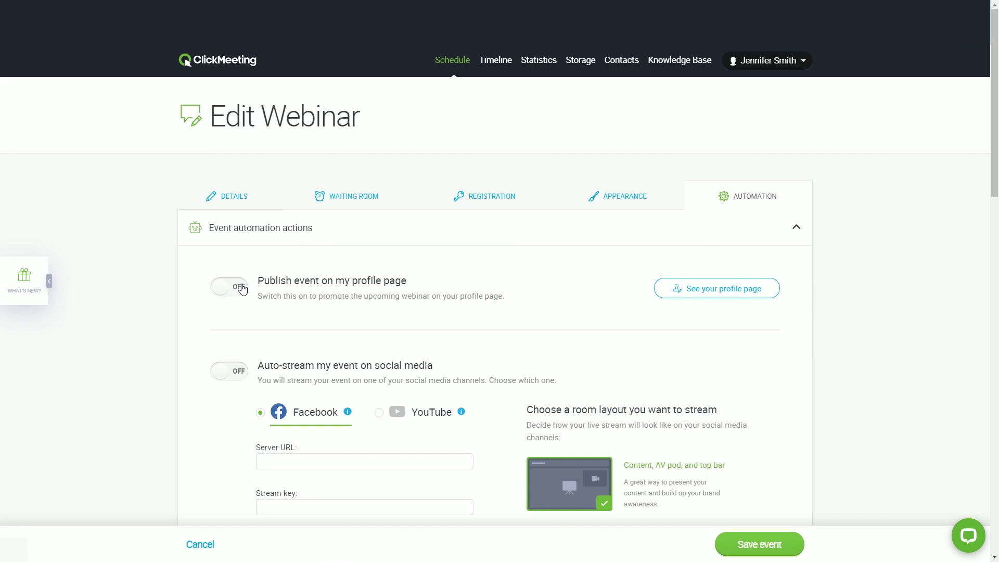
{"action": "left_click", "coordinate": [735, 291]}
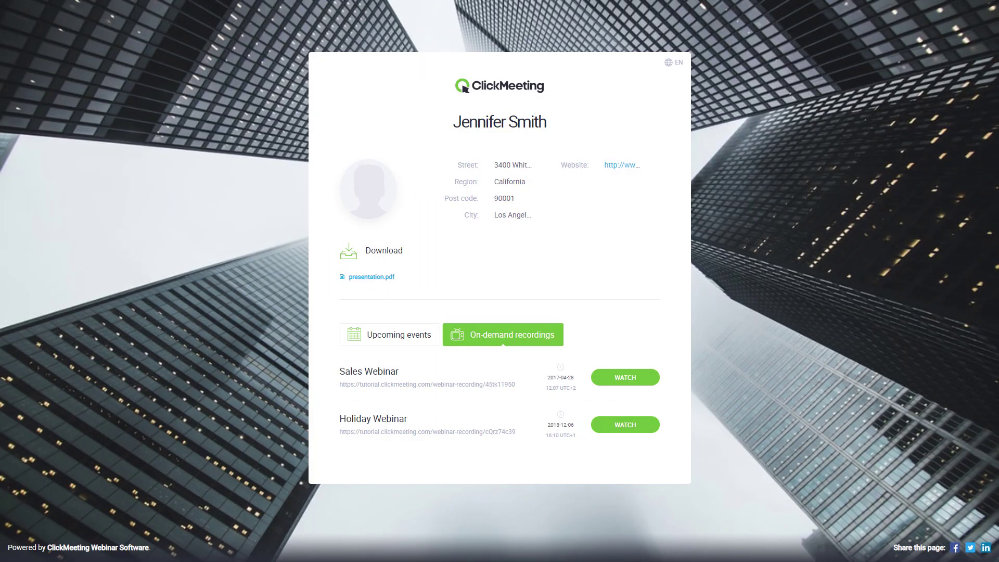